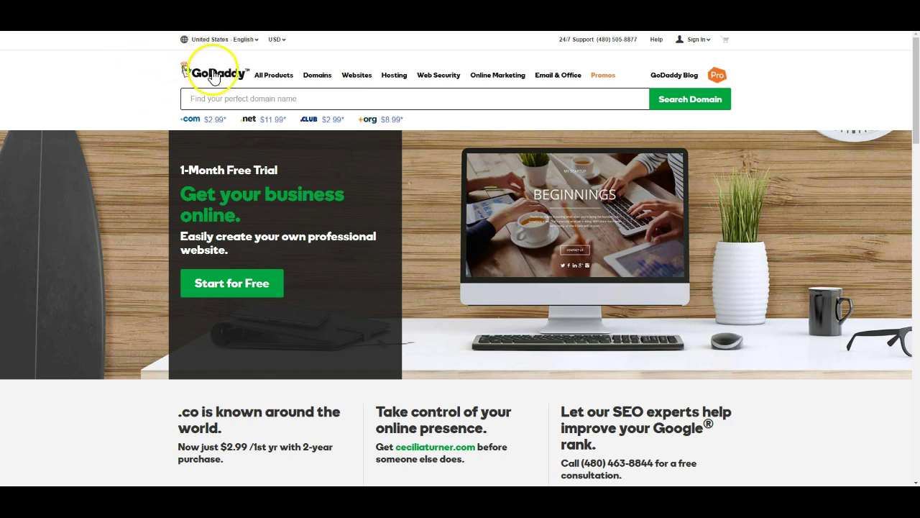
Focus the domain search box and remove a stray typed 'l'
{"action": "left_click", "coordinate": [211, 98]}
{"action": "left_click", "coordinate": [200, 99]}
{"action": "left_click", "coordinate": [199, 99]}
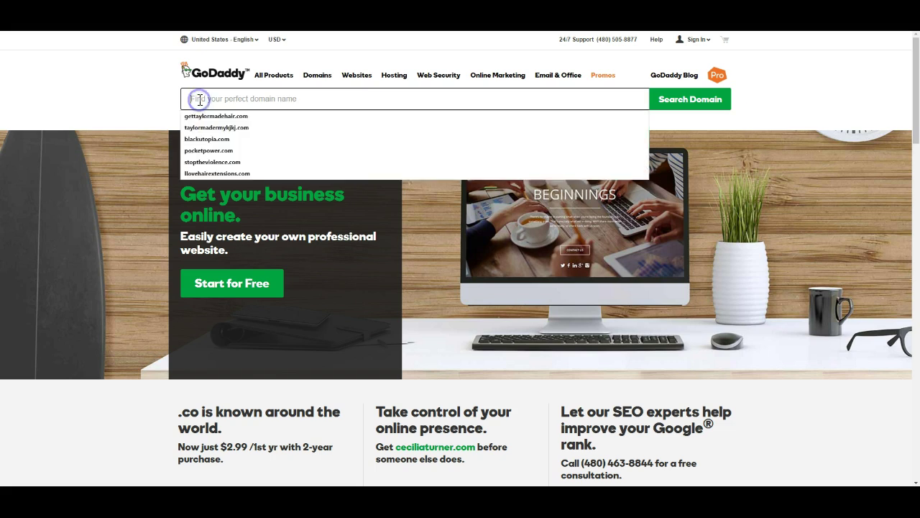
{"action": "left_click", "coordinate": [199, 99]}
{"action": "type", "text": "l"}
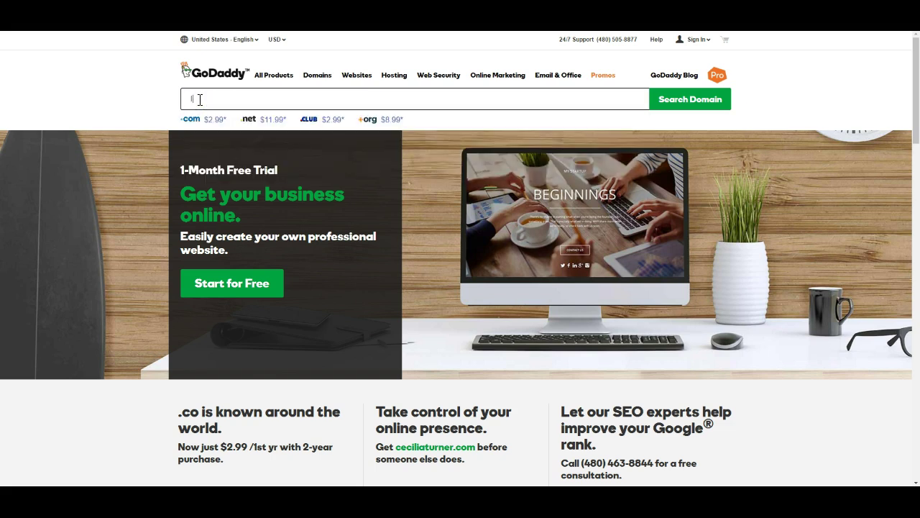
{"action": "key", "text": "BackSpace"}
Enter H-love-hair.com, then trim it and retype the name as hairrade.com
{"action": "left_click", "coordinate": [200, 99]}
{"action": "type", "text": "H"}
{"action": "type", "text": "-love-hair"}
{"action": "type", "text": ".com"}
{"action": "left_click", "coordinate": [200, 100]}
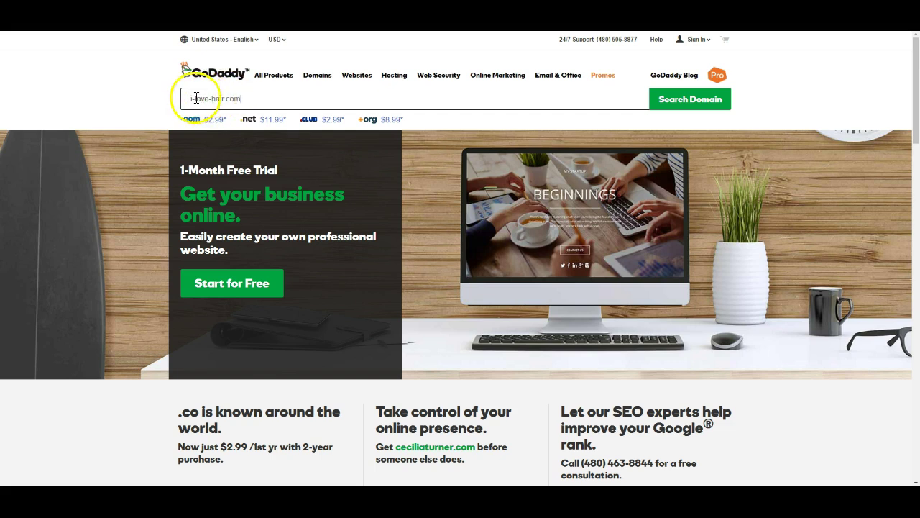
{"action": "left_click", "coordinate": [213, 99]}
{"action": "key", "text": "BackSpace"}
{"action": "key", "text": "BackSpace"}
{"action": "key", "text": "BackSpace"}
{"action": "key", "text": "BackSpace"}
{"action": "key", "text": "BackSpace"}
{"action": "key", "text": "BackSpace"}
{"action": "key", "text": "BackSpace"}
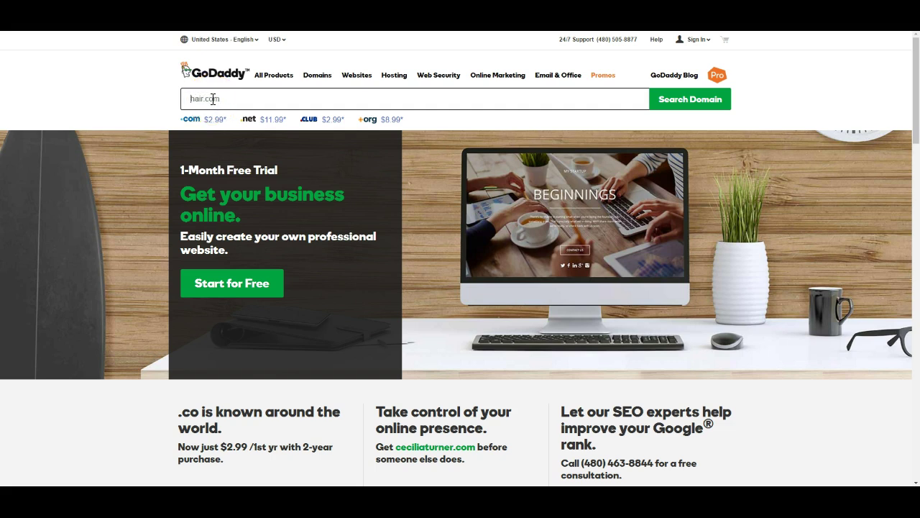
{"action": "key", "text": "Delete"}
{"action": "key", "text": "Delete"}
{"action": "key", "text": "Delete"}
{"action": "key", "text": "Delete"}
{"action": "key", "text": "Delete"}
{"action": "type", "text": "hairrade.com"}
Fix the 'd' in hairrade.com to 'c', making hairrace.com, then backspace it away
{"action": "left_click", "coordinate": [212, 98]}
{"action": "key", "text": "BackSpace"}
{"action": "type", "text": "c"}
{"action": "left_click", "coordinate": [205, 99]}
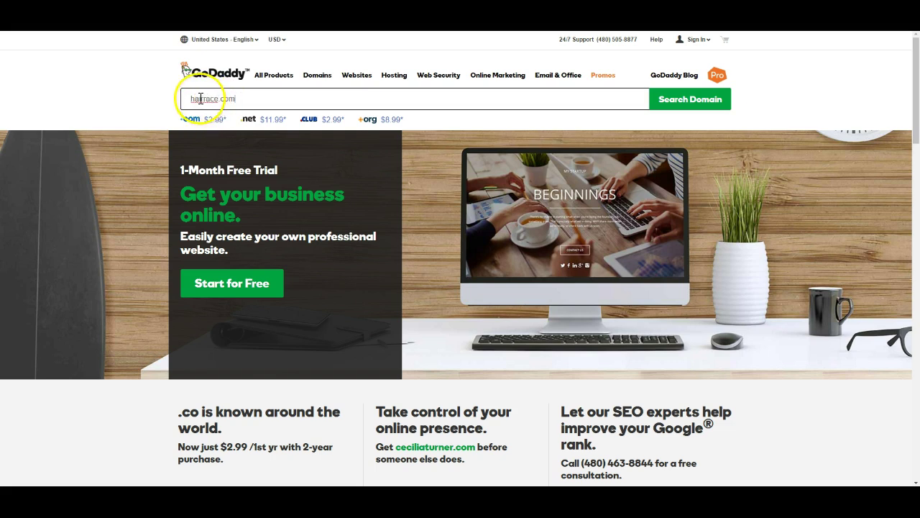
{"action": "left_click", "coordinate": [253, 99]}
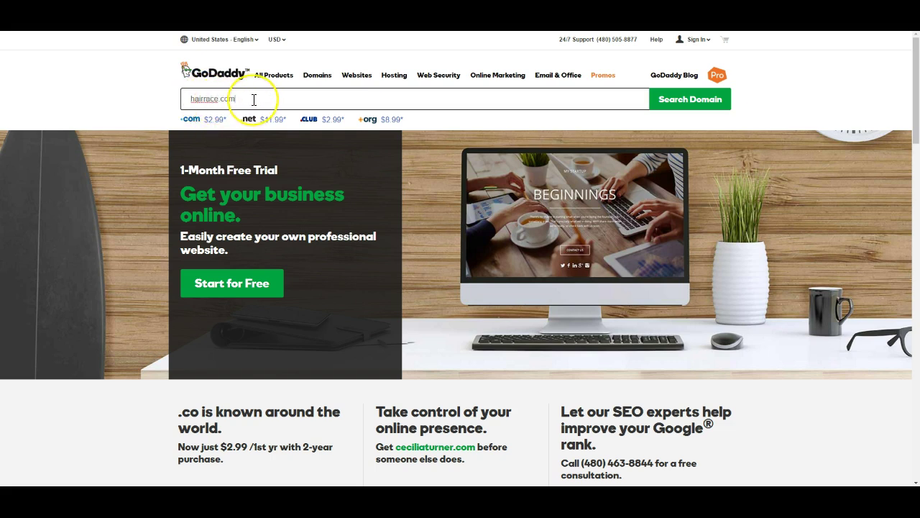
{"action": "key", "text": "BackSpace"}
{"action": "key", "text": "BackSpace"}
{"action": "key", "text": "BackSpace"}
{"action": "key", "text": "BackSpace"}
{"action": "key", "text": "BackSpace"}
{"action": "key", "text": "BackSpace"}
{"action": "key", "text": "BackSpace"}
{"action": "key", "text": "BackSpace"}
{"action": "key", "text": "BackSpace"}
{"action": "key", "text": "BackSpace"}
{"action": "key", "text": "BackSpace"}
{"action": "key", "text": "BackSpace"}
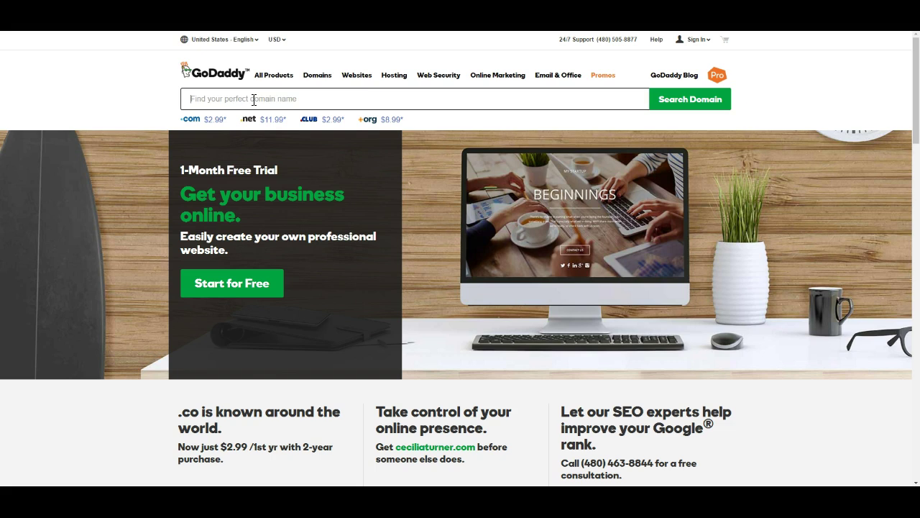
{"action": "type", "text": "four for 4"}
{"action": "key", "text": "BackSpace"}
{"action": "key", "text": "BackSpace"}
{"action": "key", "text": "BackSpace"}
{"action": "key", "text": "BackSpace"}
{"action": "key", "text": "BackSpace"}
{"action": "key", "text": "BackSpace"}
{"action": "key", "text": "BackSpace"}
{"action": "key", "text": "BackSpace"}
{"action": "key", "text": "BackSpace"}
{"action": "key", "text": "BackSpace"}
{"action": "type", "text": "too to 2"}
{"action": "key", "text": "BackSpace"}
{"action": "key", "text": "BackSpace"}
{"action": "key", "text": "BackSpace"}
{"action": "key", "text": "BackSpace"}
{"action": "key", "text": "BackSpace"}
{"action": "key", "text": "BackSpace"}
{"action": "key", "text": "BackSpace"}
{"action": "key", "text": "BackSpace"}
{"action": "type", "text": "hair4you.com"}
{"action": "key", "text": "BackSpace"}
{"action": "key", "text": "BackSpace"}
{"action": "key", "text": "BackSpace"}
{"action": "key", "text": "BackSpace"}
{"action": "key", "text": "BackSpace"}
{"action": "key", "text": "BackSpace"}
{"action": "key", "text": "BackSpace"}
{"action": "key", "text": "BackSpace"}
{"action": "key", "text": "BackSpace"}
{"action": "key", "text": "BackSpace"}
{"action": "key", "text": "BackSpace"}
{"action": "key", "text": "BackSpace"}
{"action": "type", "text": "hair4u"}
{"action": "key", "text": "BackSpace"}
{"action": "type", "text": "you"}
{"action": "key", "text": "BackSpace"}
{"action": "key", "text": "BackSpace"}
{"action": "key", "text": "BackSpace"}
{"action": "key", "text": "BackSpace"}
{"action": "key", "text": "BackSpace"}
{"action": "key", "text": "BackSpace"}
{"action": "key", "text": "BackSpace"}
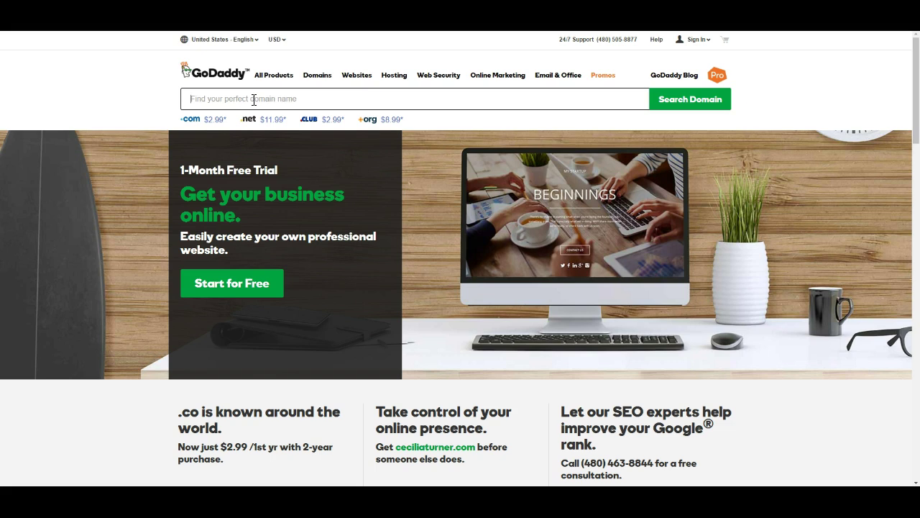
Search GoDaddy for ilovehair.com, which shows as taken with alternatives like ilovehair.info at $2.99
{"action": "type", "text": "hair"}
{"action": "key", "text": "BackSpace"}
{"action": "type", "text": "ilovehair.comr."}
{"action": "left_click", "coordinate": [679, 96]}
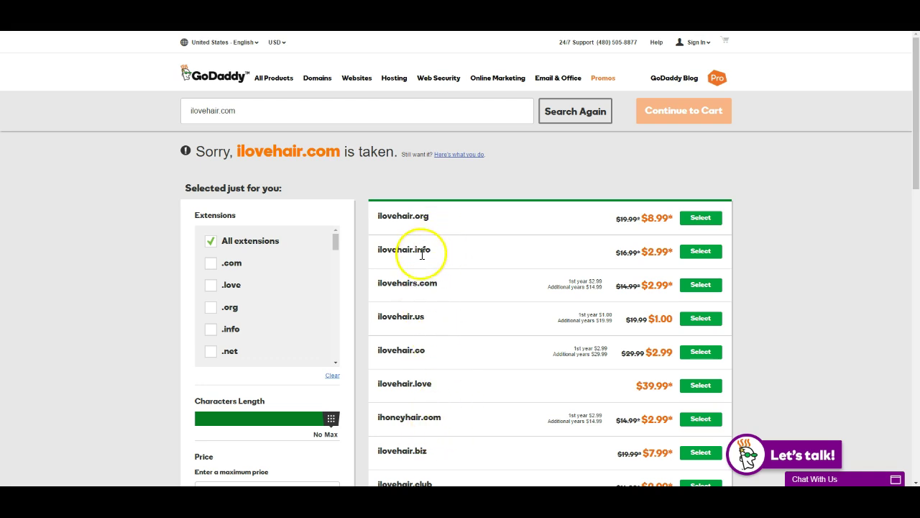
Erase ilovehair.com from the GoDaddy domain search box
{"action": "left_click", "coordinate": [239, 111]}
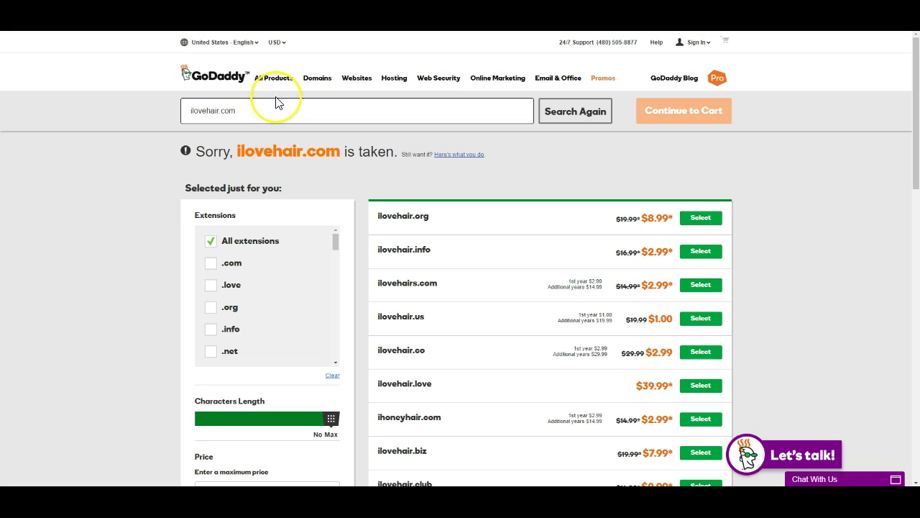
{"action": "key", "text": "BackSpace"}
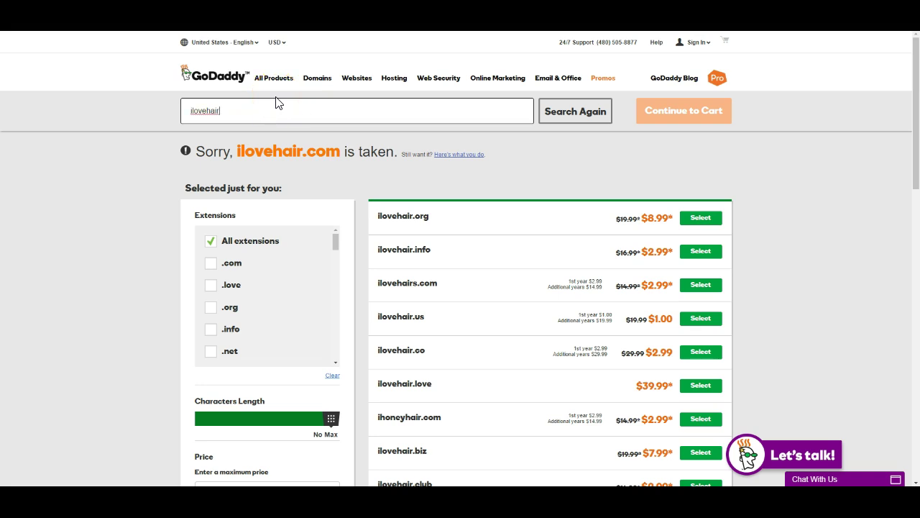
{"action": "key", "text": "BackSpace"}
{"action": "key", "text": "BackSpace"}
{"action": "key", "text": "BackSpace"}
{"action": "key", "text": "BackSpace"}
{"action": "key", "text": "BackSpace"}
{"action": "key", "text": "BackSpace"}
{"action": "key", "text": "BackSpace"}
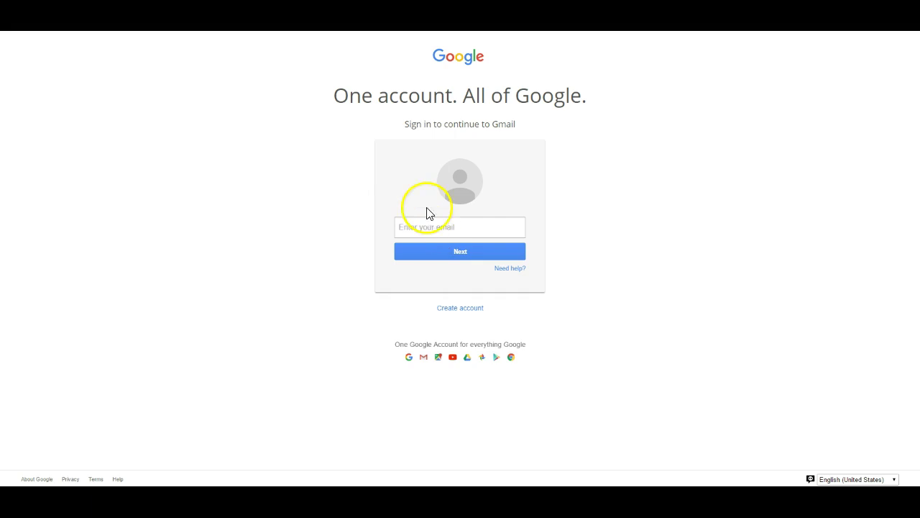
From the Gmail sign-in page, start a new Google account sign-up
{"action": "left_click", "coordinate": [416, 229]}
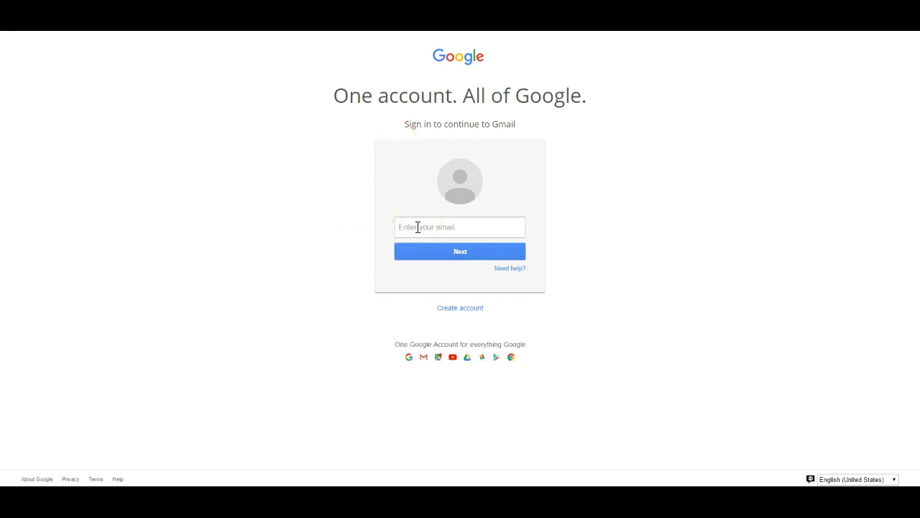
{"action": "left_click", "coordinate": [417, 227]}
{"action": "left_click", "coordinate": [629, 212]}
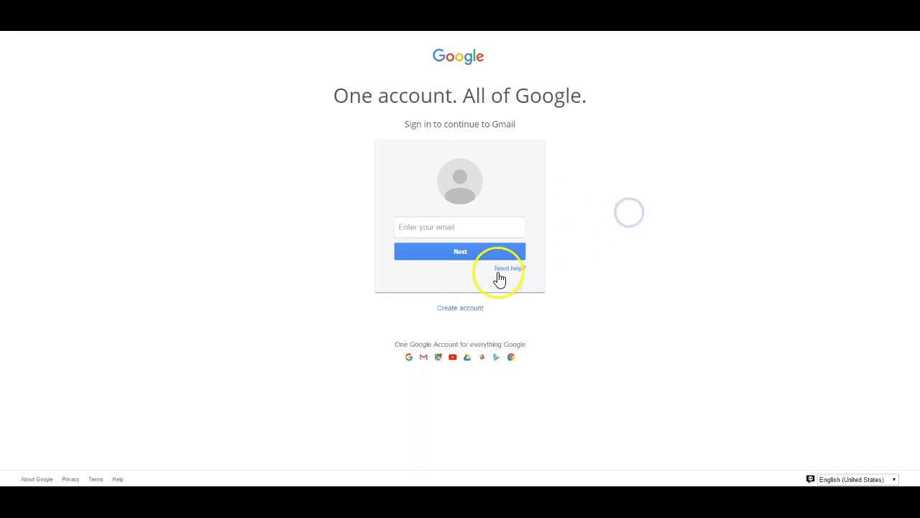
{"action": "left_click", "coordinate": [467, 308]}
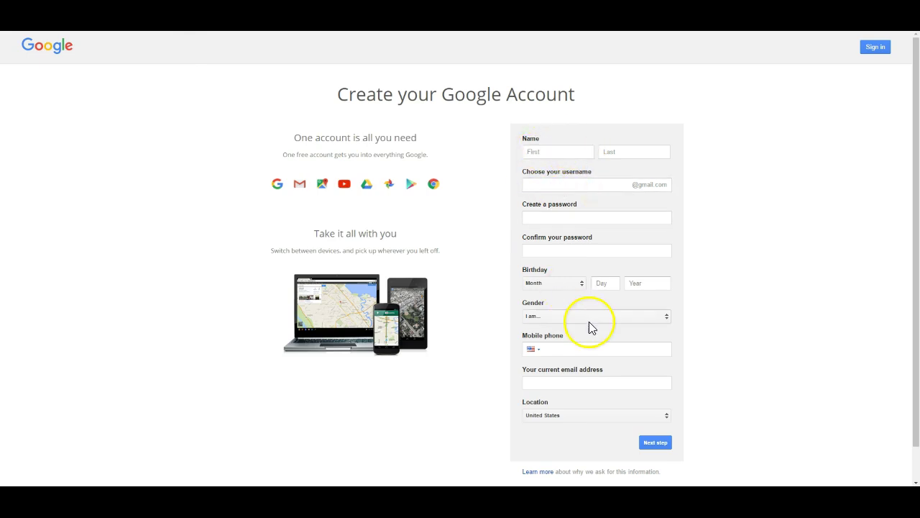
{"action": "scroll", "coordinate": [589, 325], "scroll_direction": "down", "scroll_amount": 1}
{"action": "left_click", "coordinate": [555, 150]}
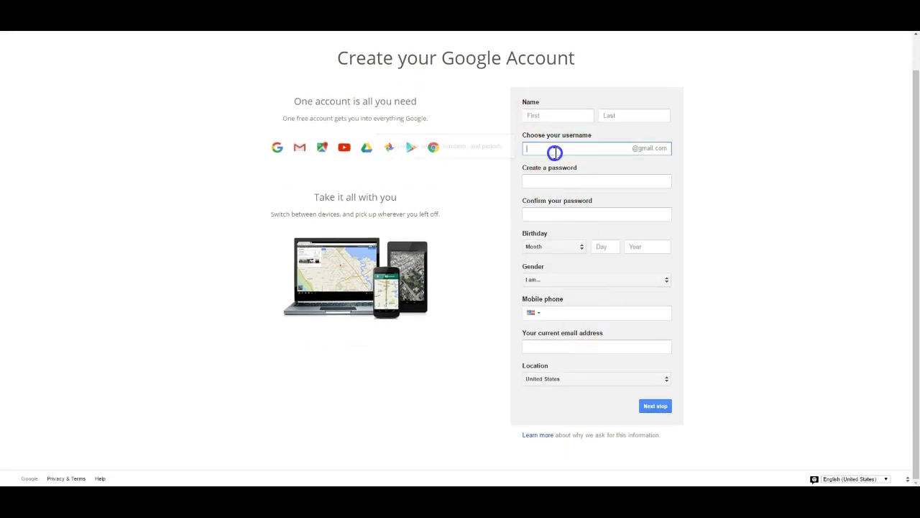
{"action": "left_click", "coordinate": [705, 149]}
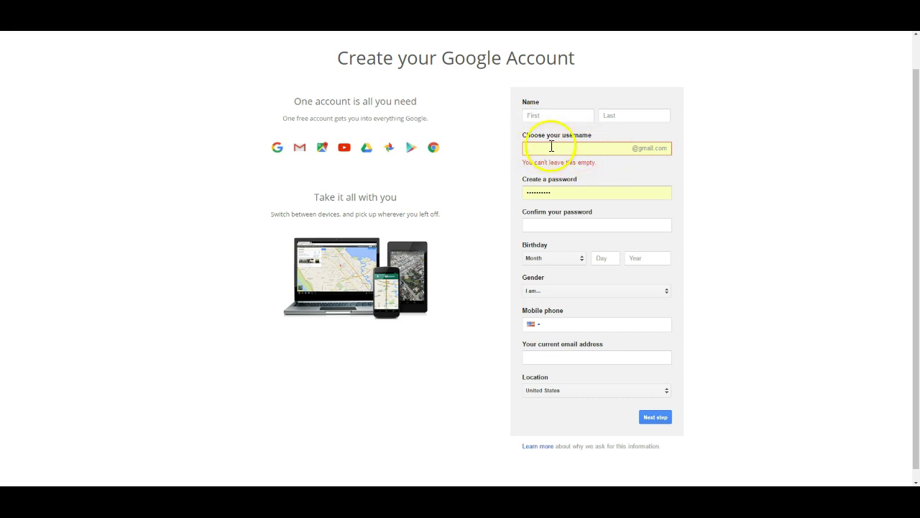
{"action": "left_click", "coordinate": [550, 147]}
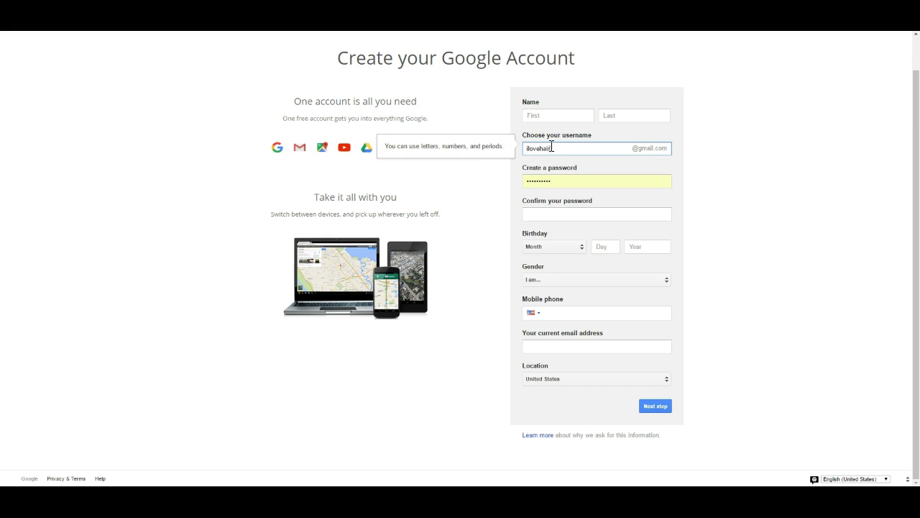
{"action": "left_click", "coordinate": [719, 161]}
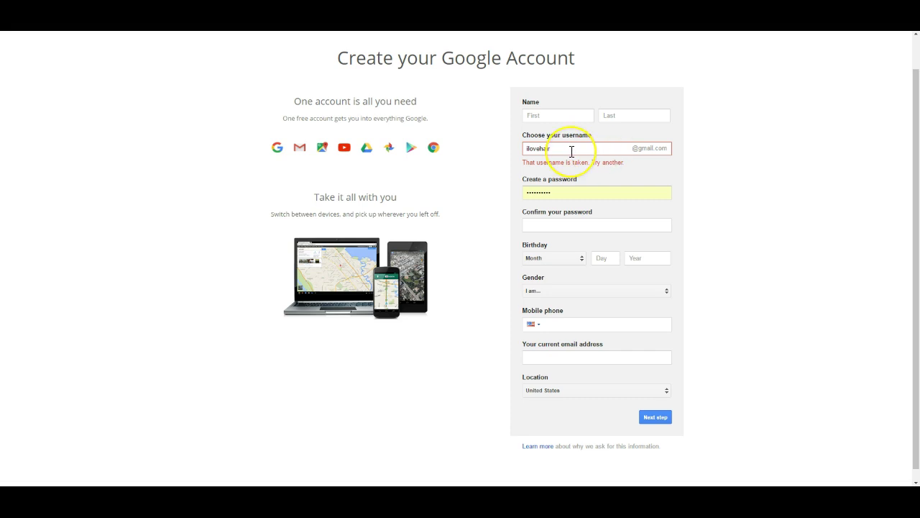
{"action": "left_click", "coordinate": [560, 149]}
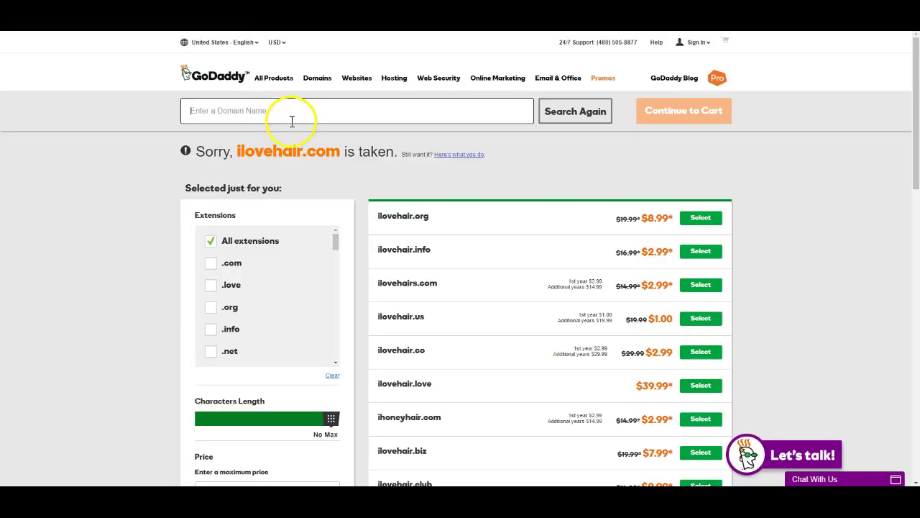
{"action": "left_click", "coordinate": [262, 111]}
{"action": "left_click", "coordinate": [423, 108]}
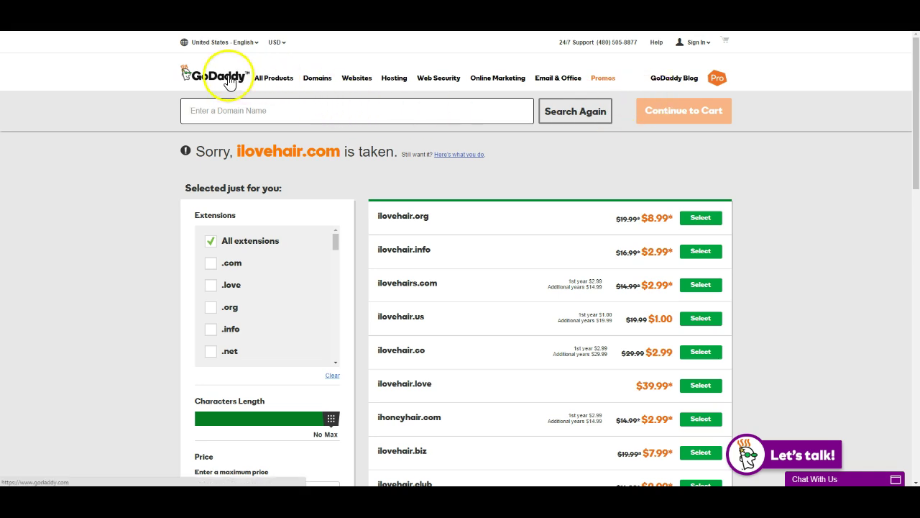
{"action": "left_click", "coordinate": [317, 113]}
{"action": "left_click", "coordinate": [251, 103]}
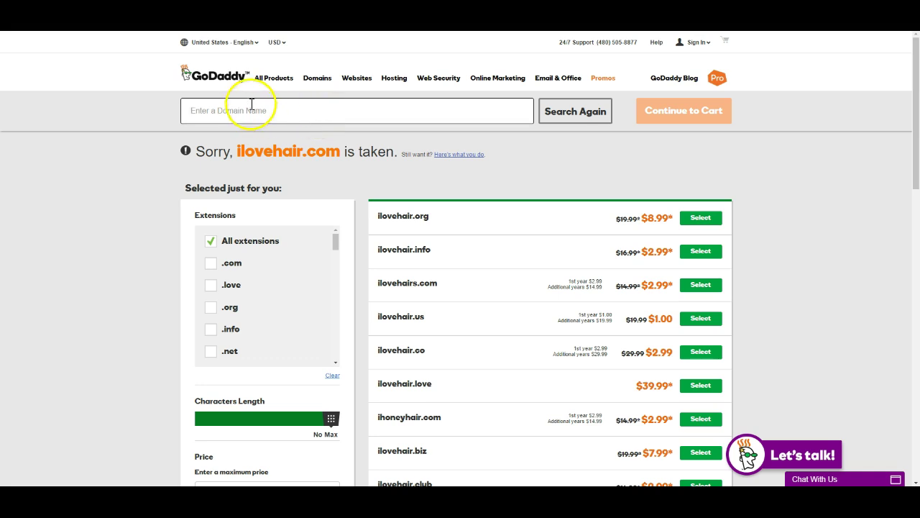
{"action": "left_click", "coordinate": [219, 113]}
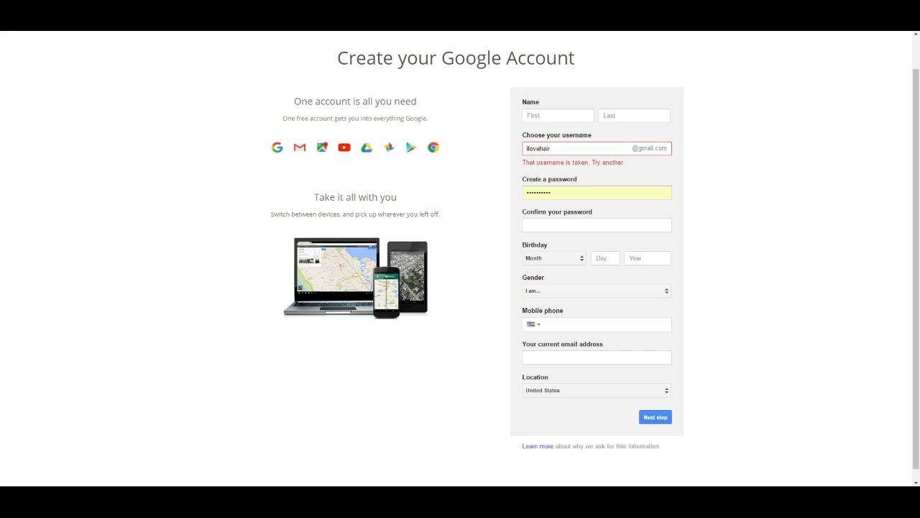
{"action": "left_click", "coordinate": [311, 142]}
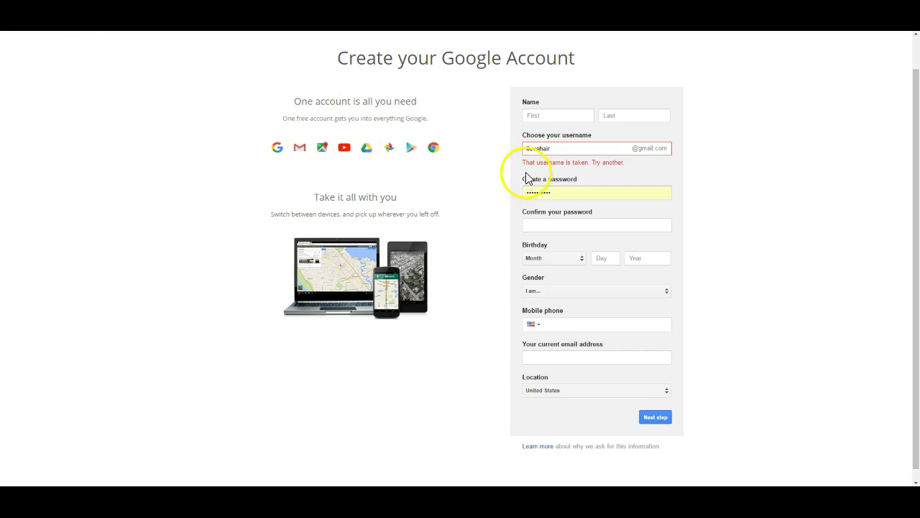